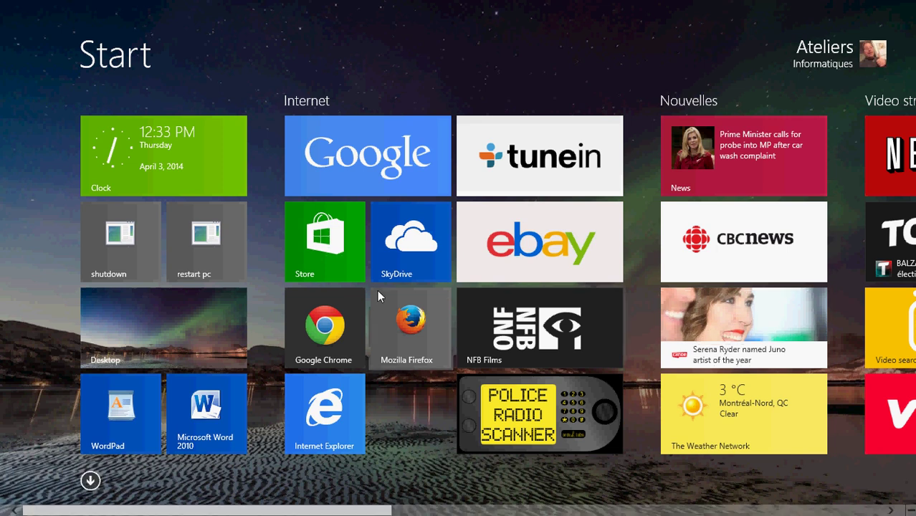
Launch Chrome and download the AppsDiagnostic.diagcab troubleshooter from Microsoft's app troubleshooting page.
click(319, 335)
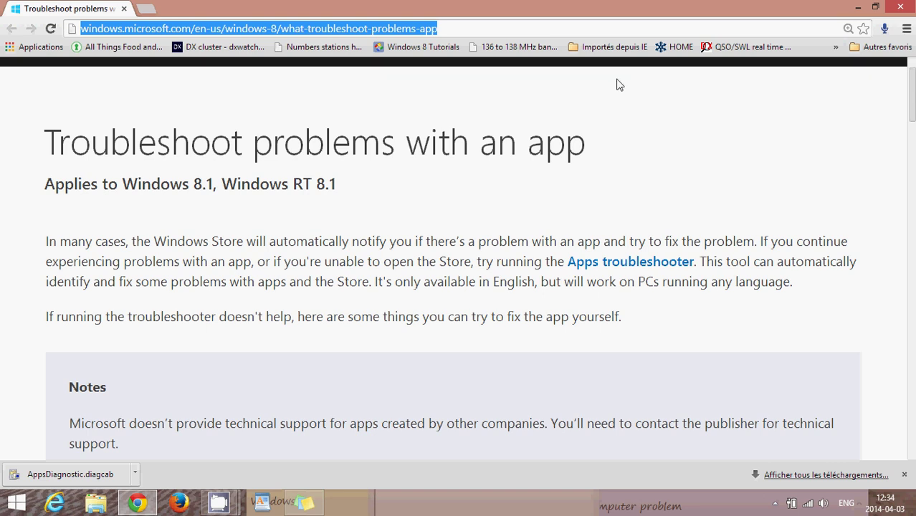
click(634, 263)
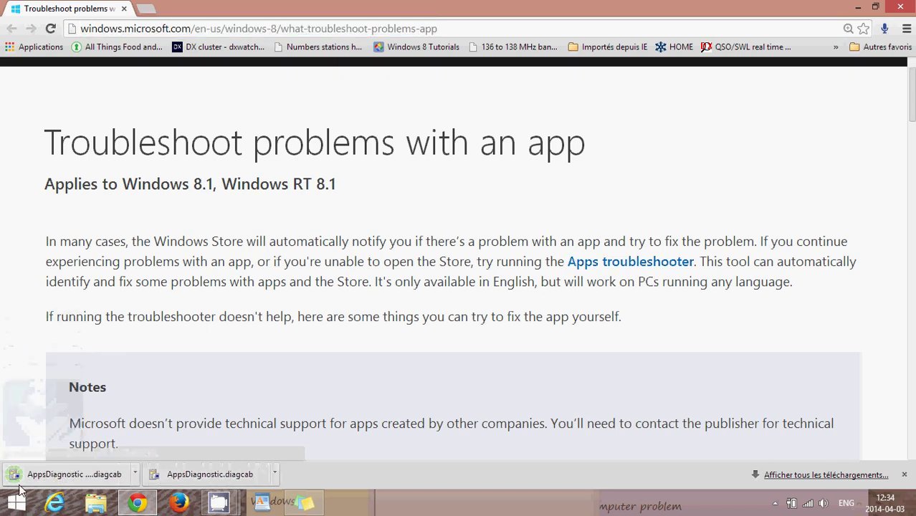
Launch the downloaded AppsDiagnostic troubleshooter, cancel it without scanning, and show the charms.
click(73, 479)
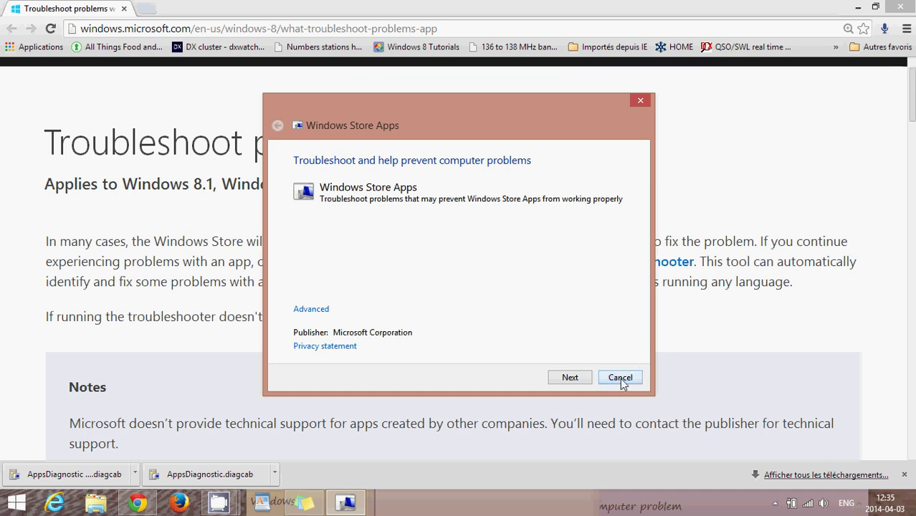
click(621, 379)
key(super+c)
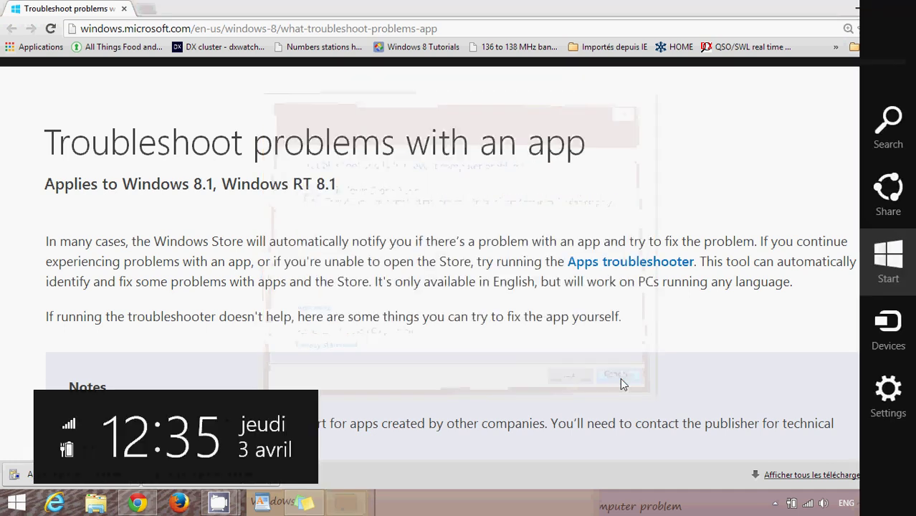
Scroll the troubleshooting page down to the app license sync and Reinstall the app steps.
scroll(621, 377, down, 4)
scroll(620, 377, down, 2)
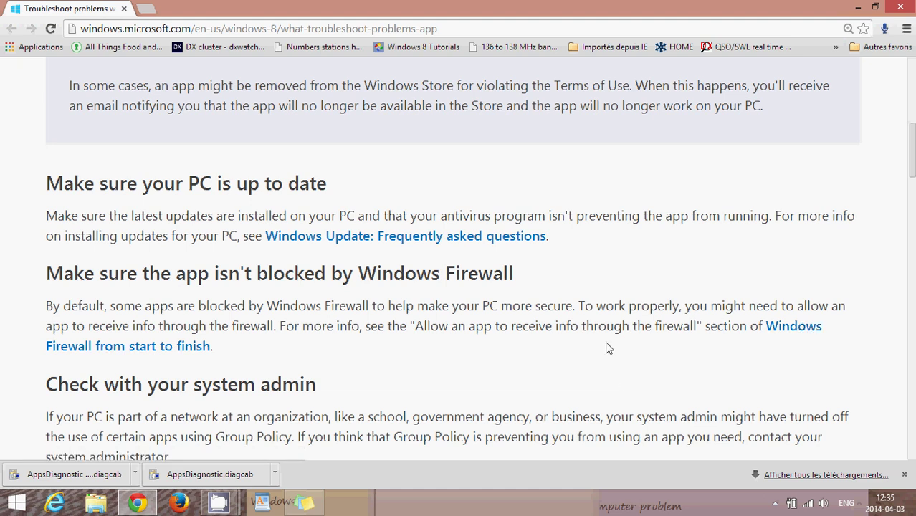
scroll(606, 347, down, 2)
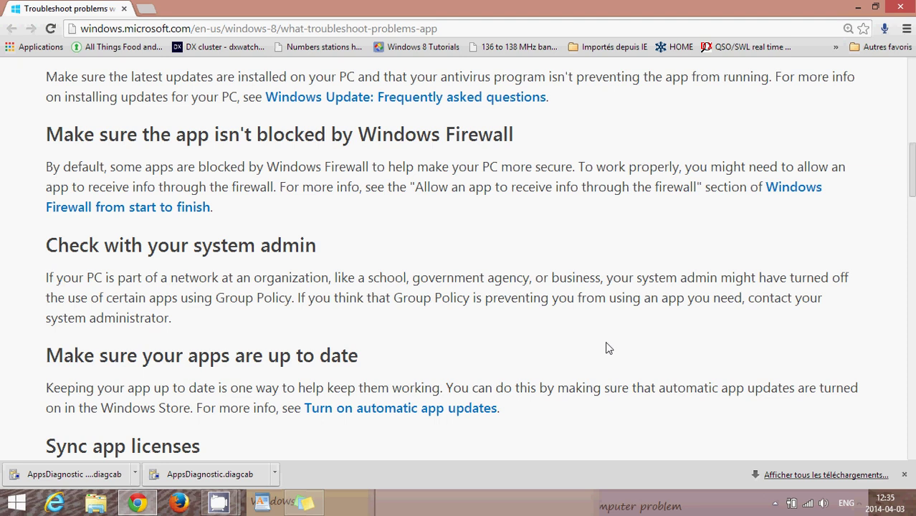
scroll(606, 348, down, 2)
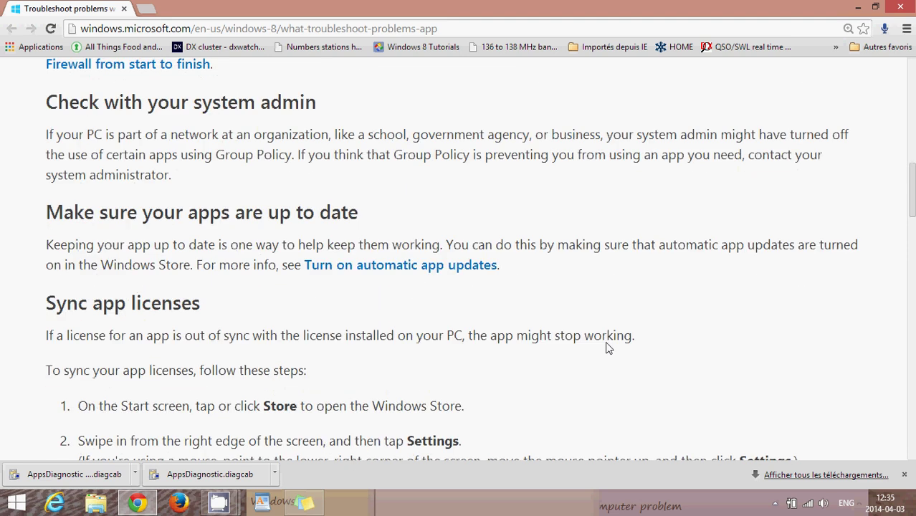
scroll(606, 348, down, 1)
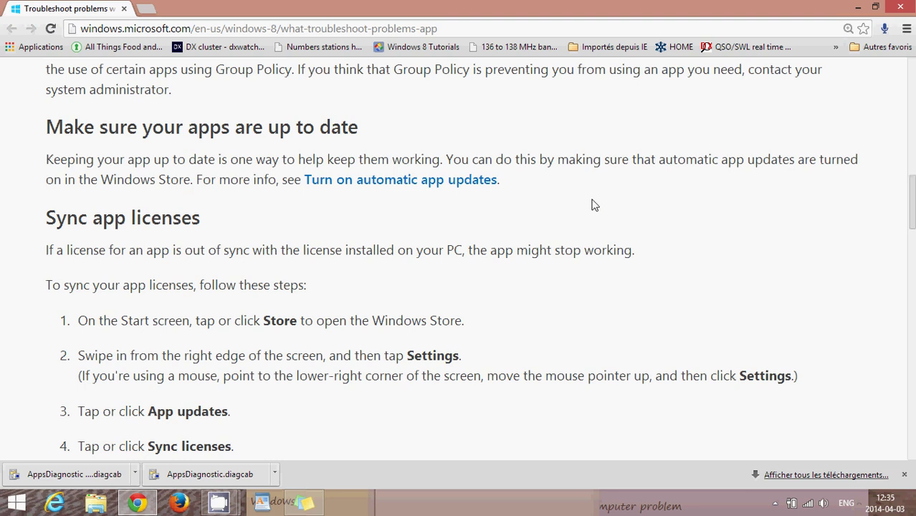
scroll(592, 205, down, 1)
scroll(592, 205, down, 1)
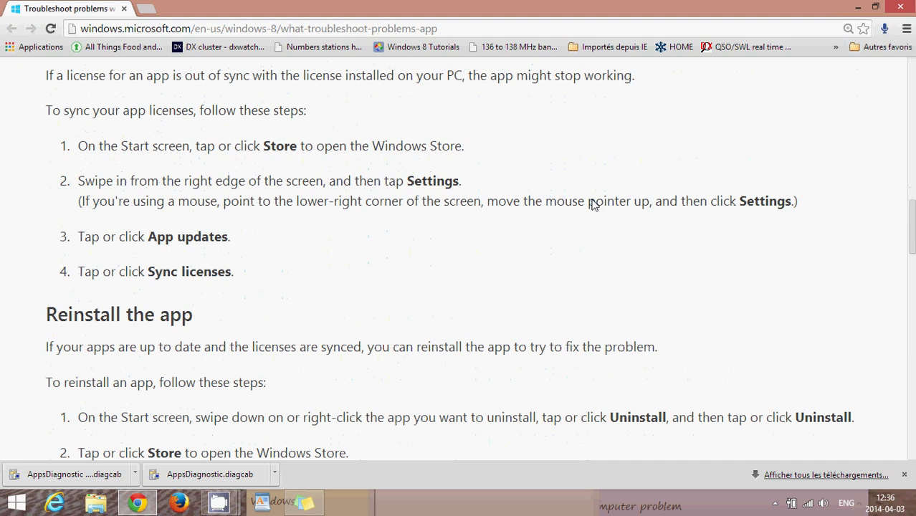
scroll(592, 205, down, 1)
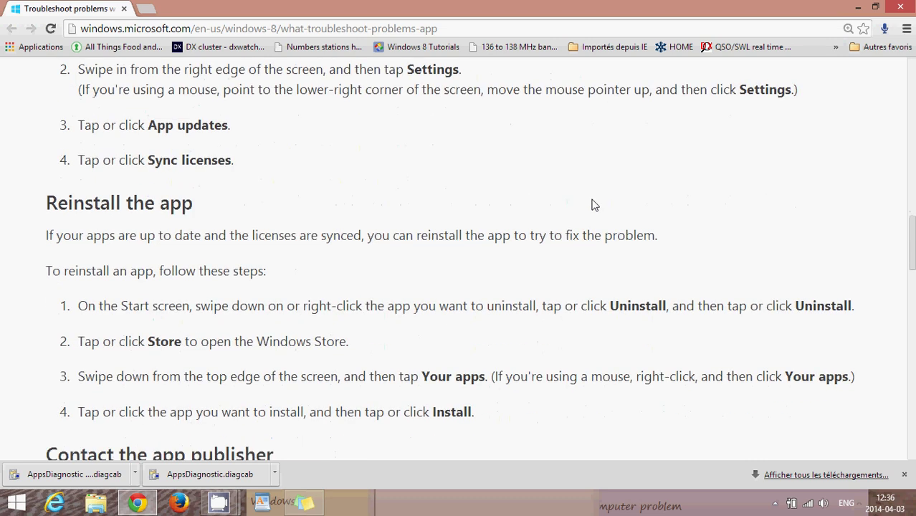
key(super)
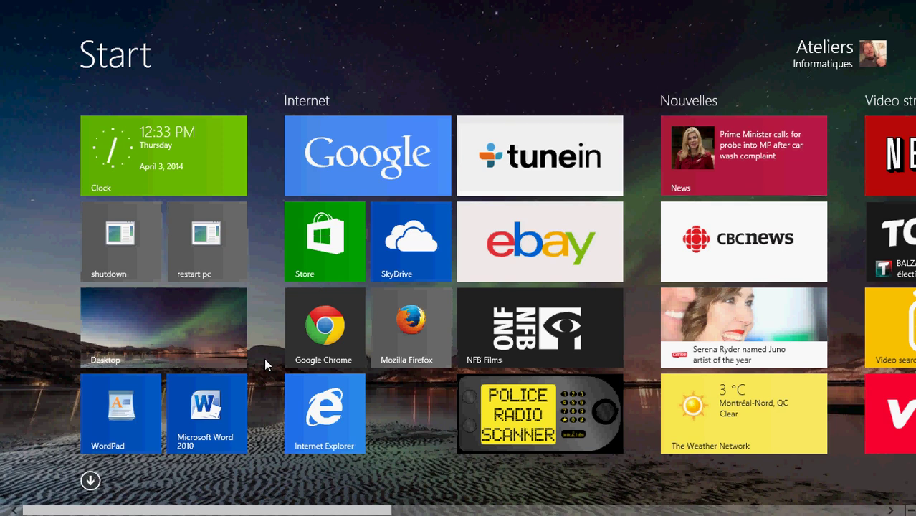
right_click(522, 334)
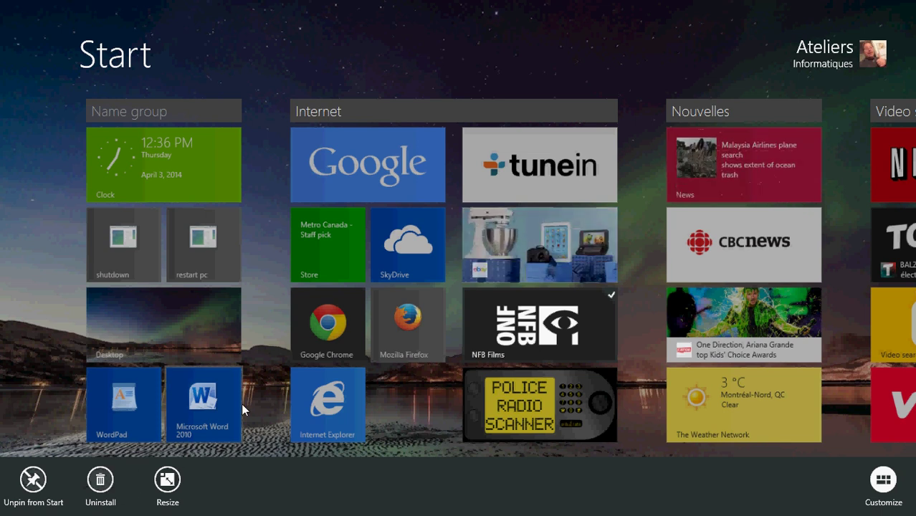
right_click(565, 321)
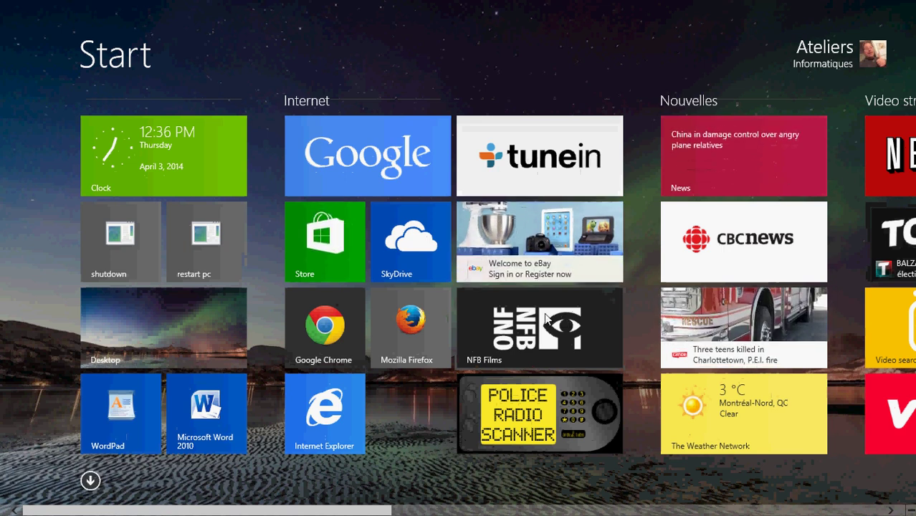
key(super)
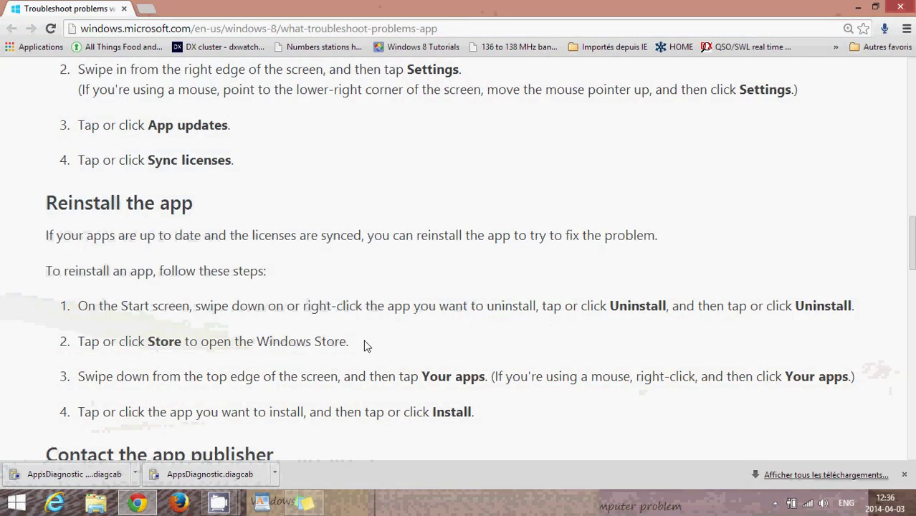
Scroll to the 'Make sure your PC is up to date' and Windows Firewall sections.
scroll(366, 346, down, 1)
scroll(366, 345, down, 3)
scroll(366, 346, down, 1)
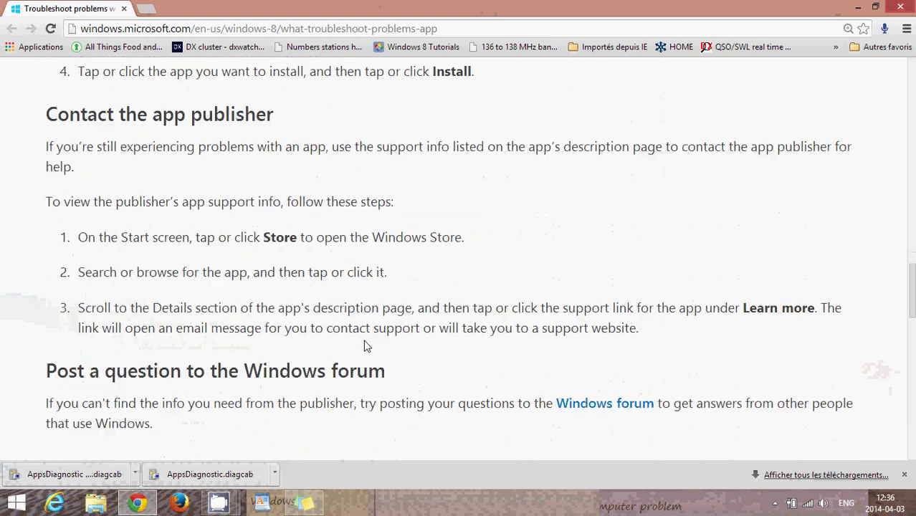
scroll(365, 345, down, 1)
scroll(366, 344, down, 10)
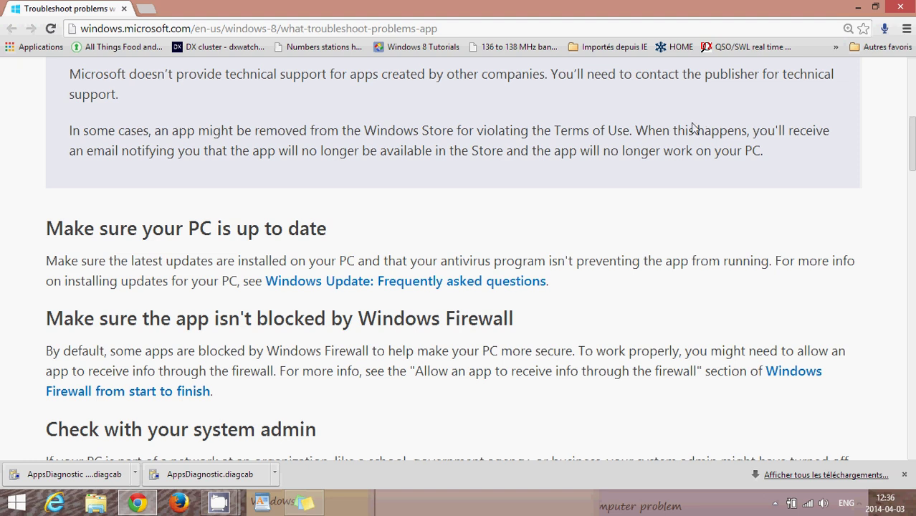
mouse_move(16, 503)
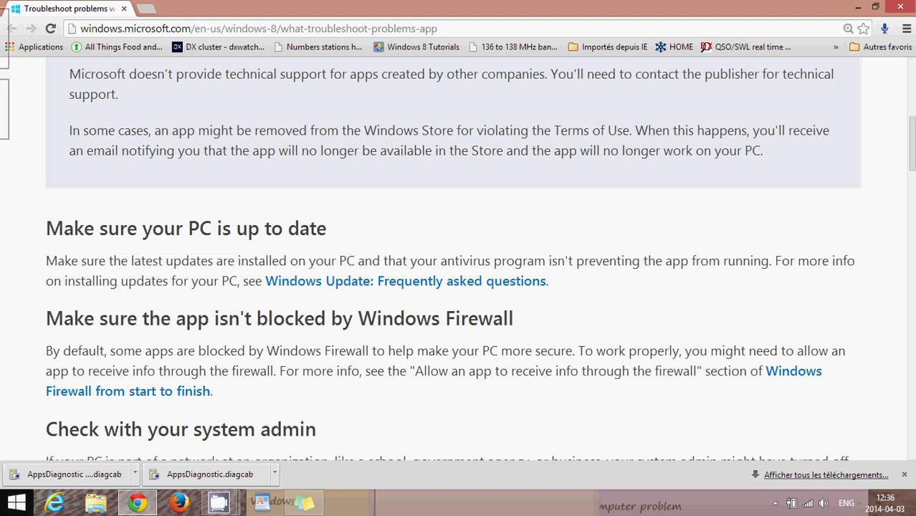
Run sfc /scannow in an administrator Command Prompt opened from the Win+X menu.
right_click(4, 511)
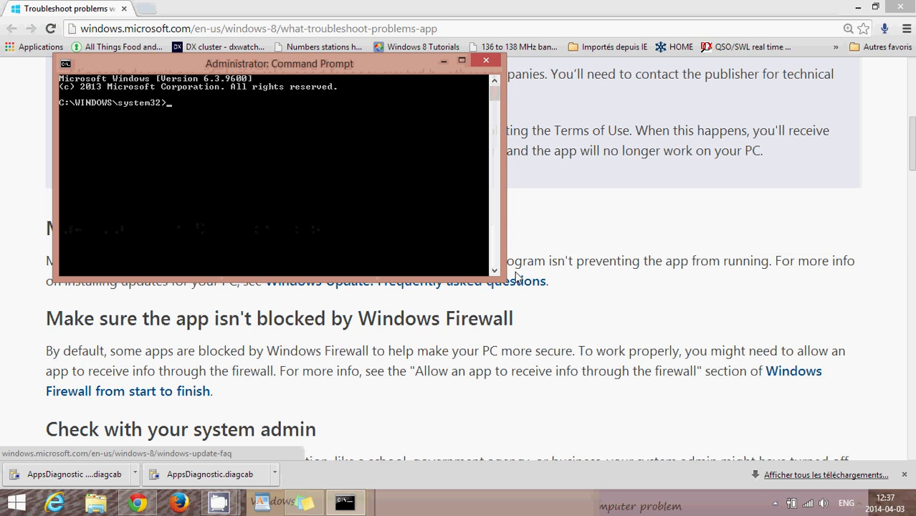
text(s)
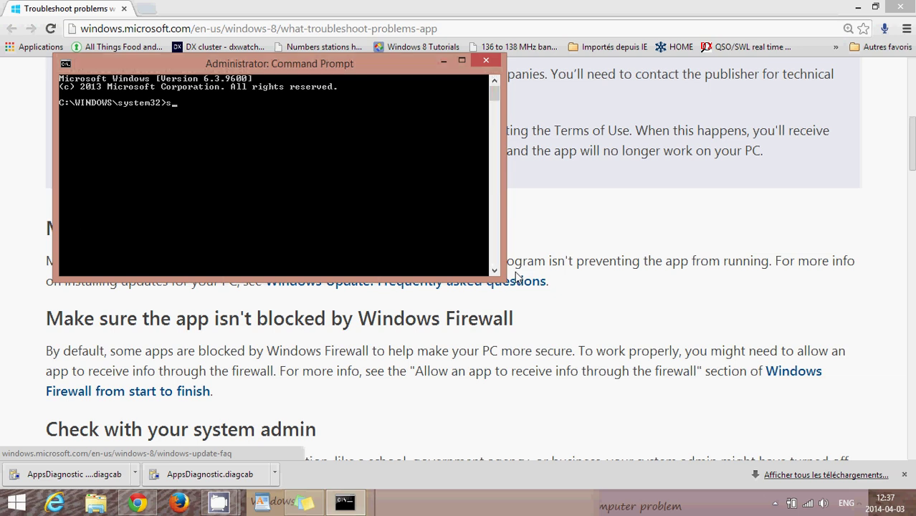
text(fc /)
text(sca)
text(nnow)
key(Return)
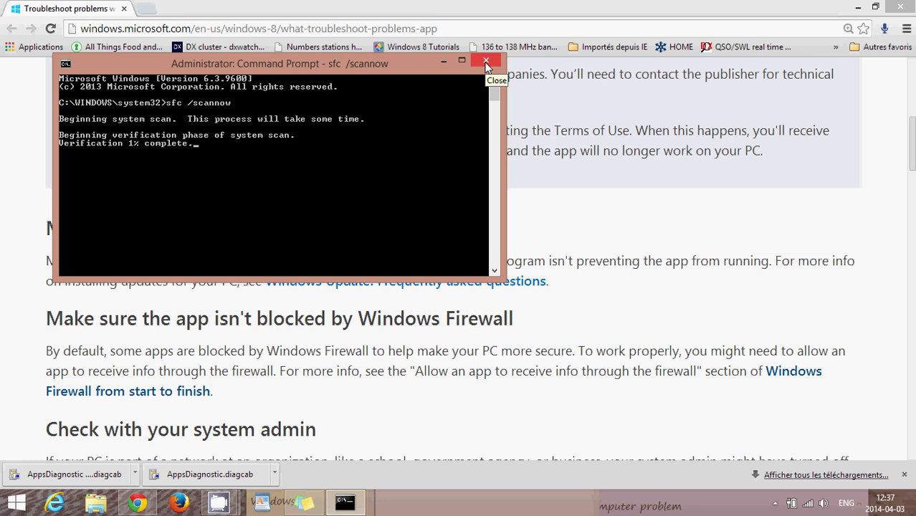
Close Command Prompt and review Chrome's sections on updates, Windows Firewall and app updates.
click(487, 66)
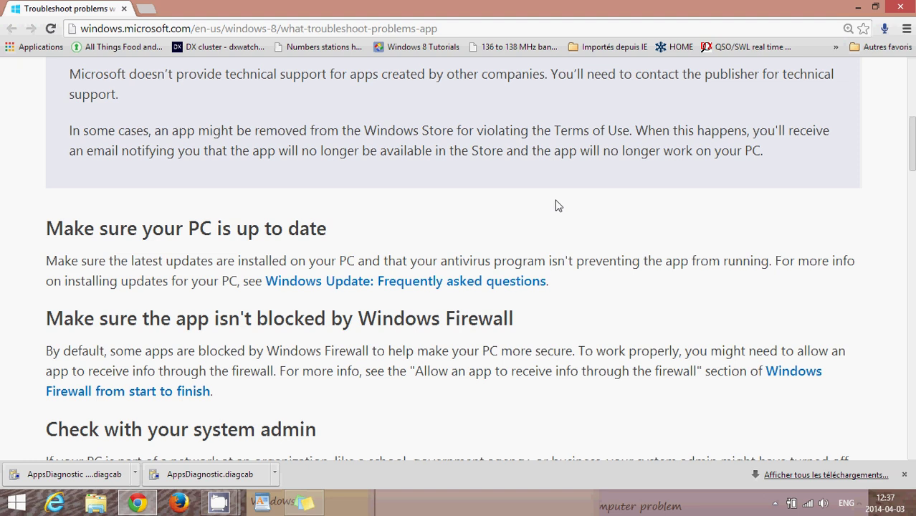
scroll(559, 205, down, 4)
scroll(559, 206, up, 1)
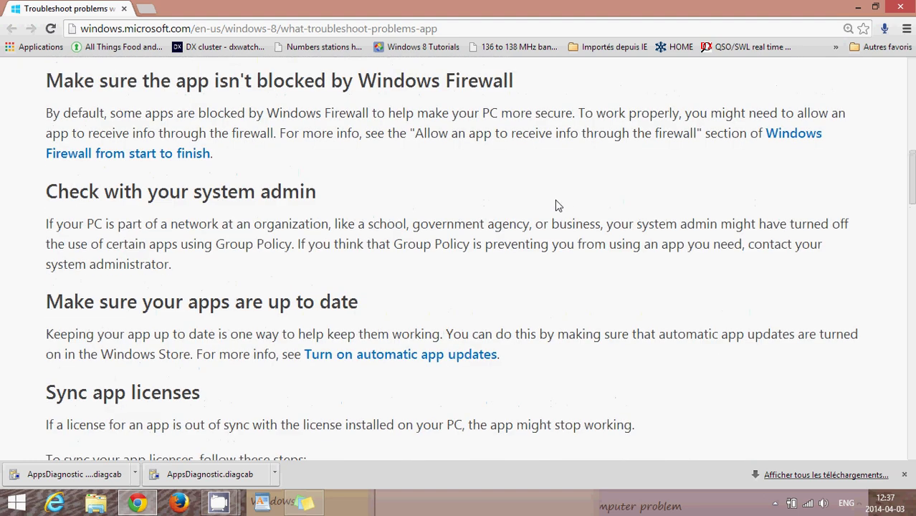
scroll(559, 206, up, 4)
scroll(558, 206, up, 5)
scroll(558, 206, down, 3)
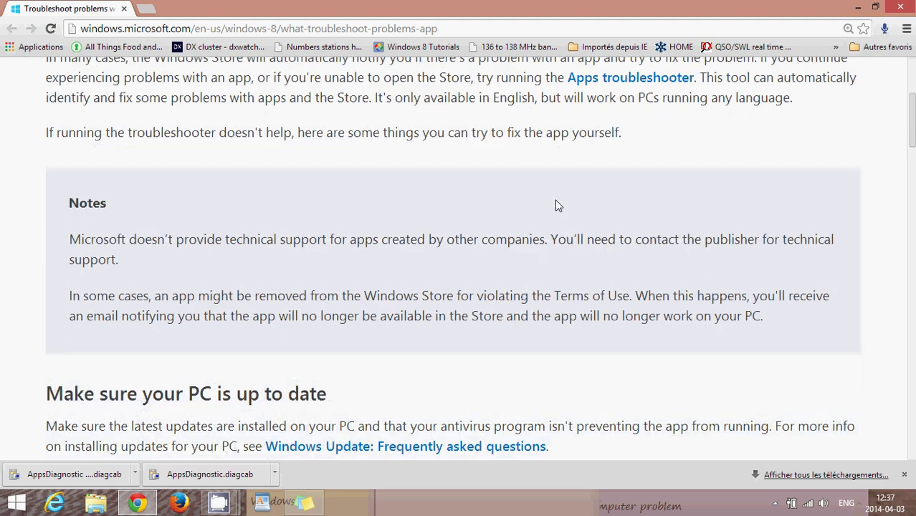
scroll(558, 206, down, 4)
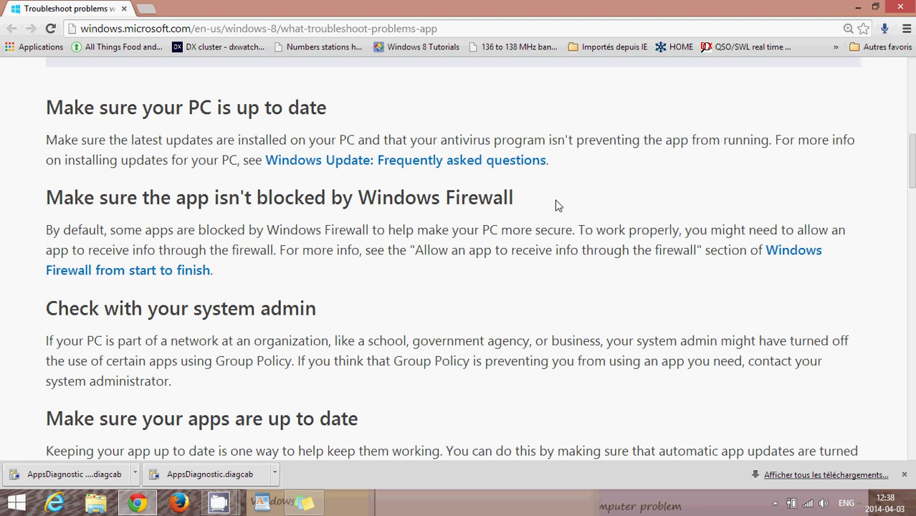
Close Chrome and search 'refresh' from the Start screen's Search charm.
click(901, 7)
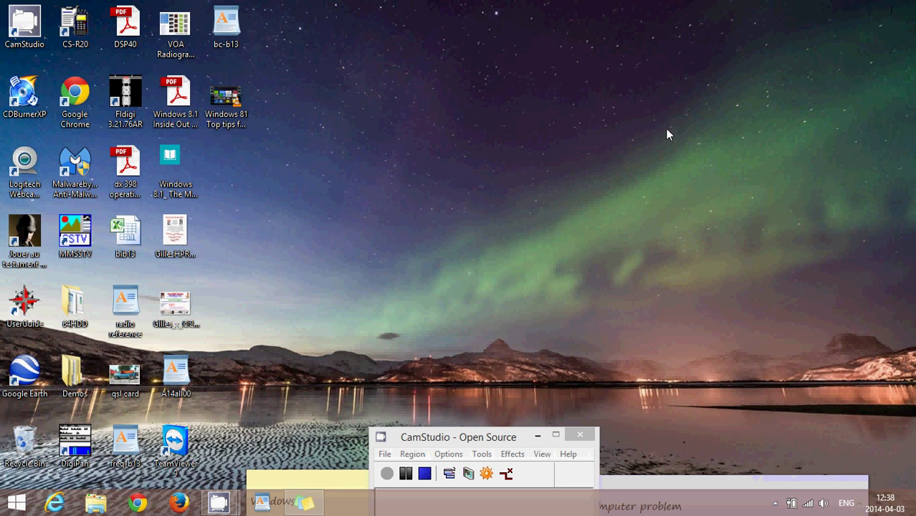
key(super)
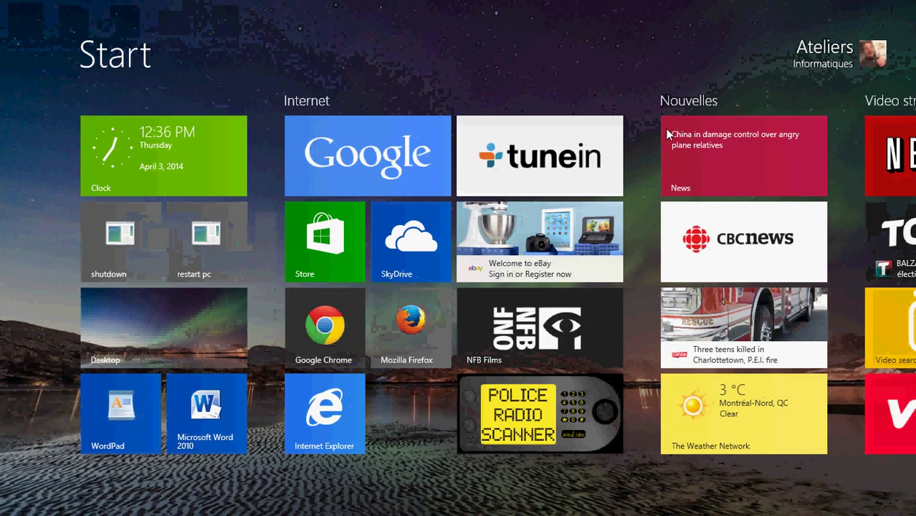
scroll(667, 134, down, 5)
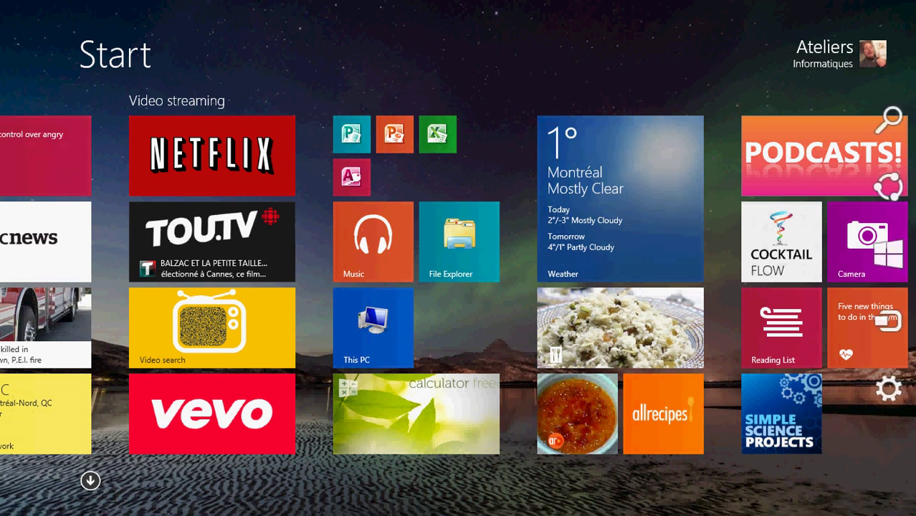
click(886, 129)
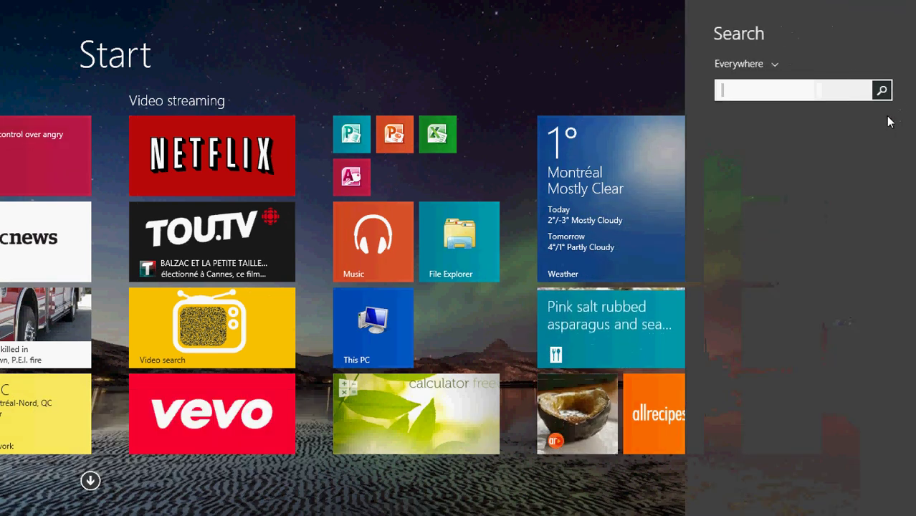
text(refresh)
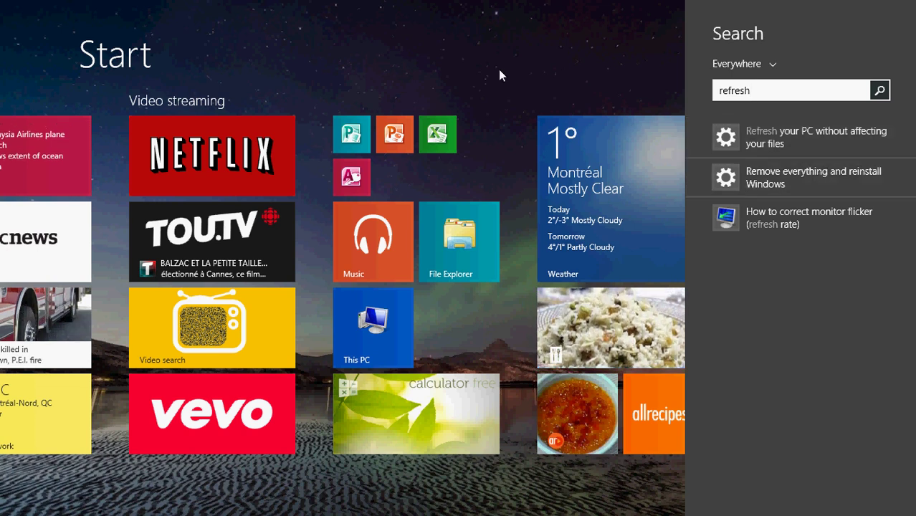
Dismiss the 'refresh' search results and scroll back across the screen.
click(481, 316)
scroll(311, 341, up, 2)
scroll(311, 342, up, 3)
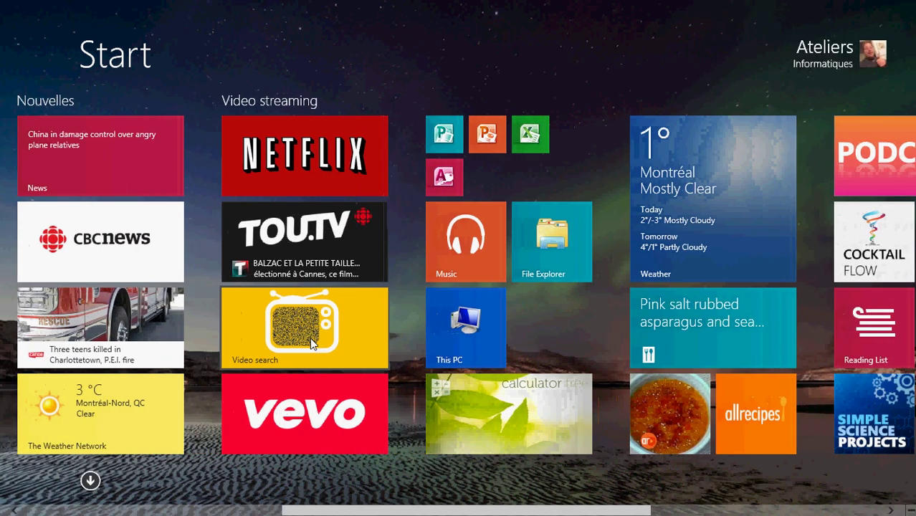
scroll(311, 341, up, 3)
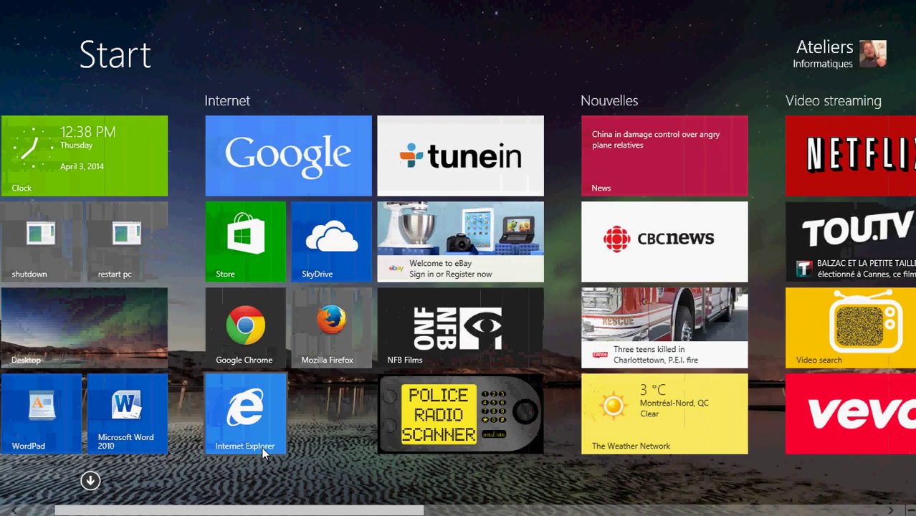
scroll(209, 275, up, 1)
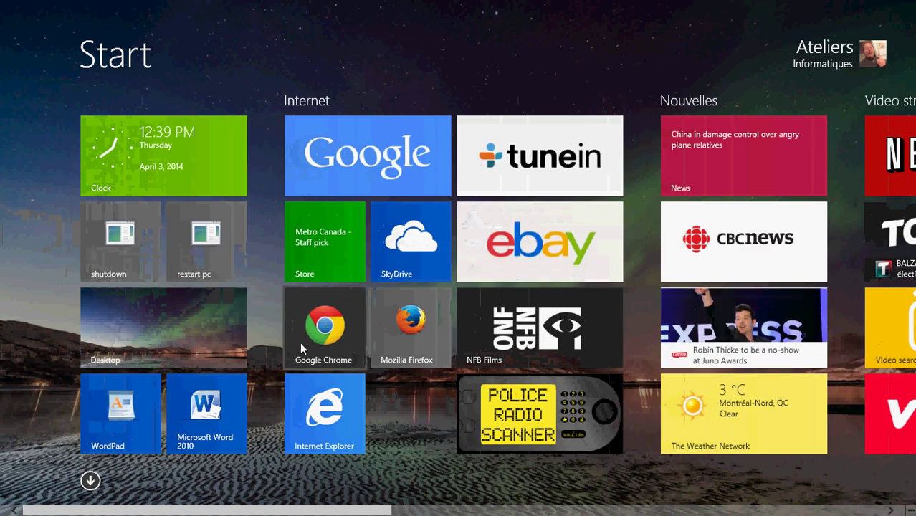
Close Chrome again on the desktop and return to the Start screen tiles.
key(super)
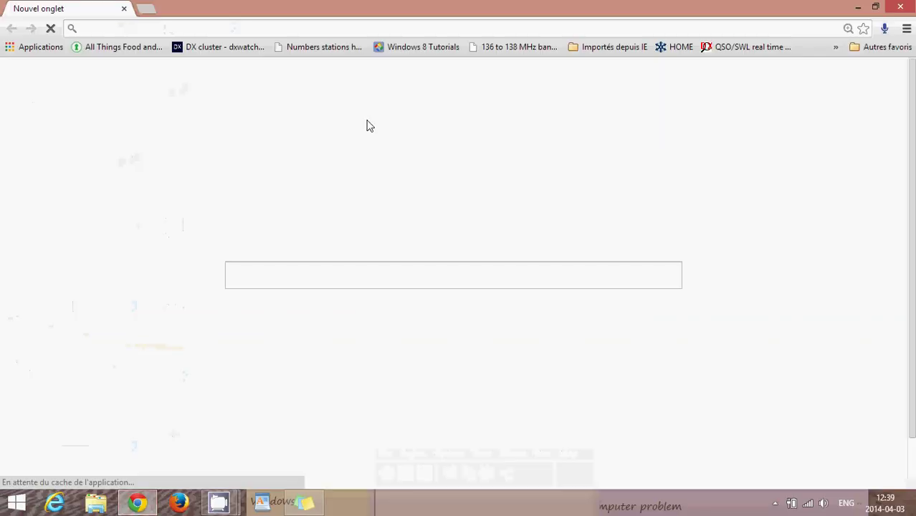
click(900, 6)
click(577, 264)
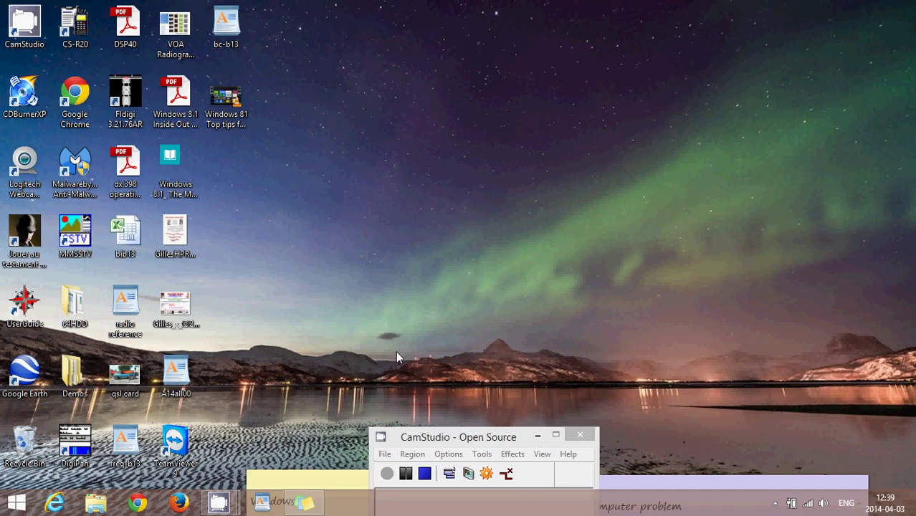
key(super)
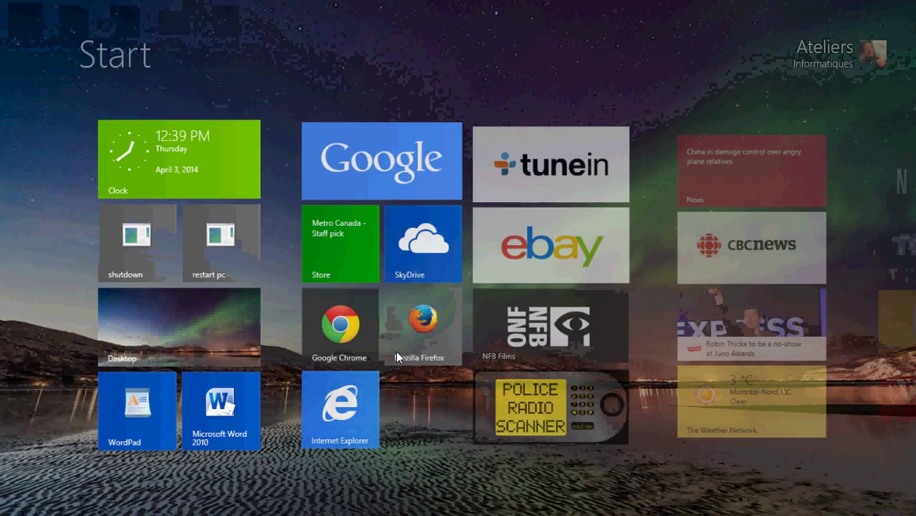
scroll(396, 352, down, 5)
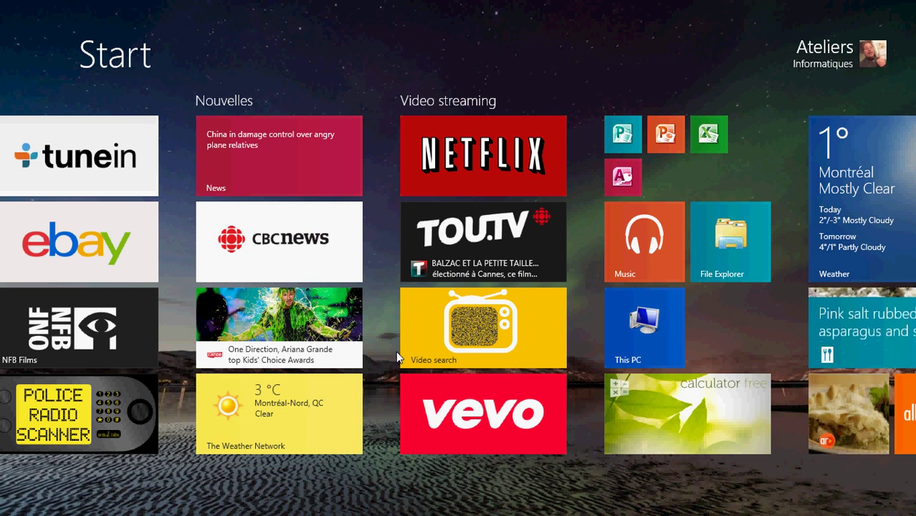
scroll(395, 351, up, 5)
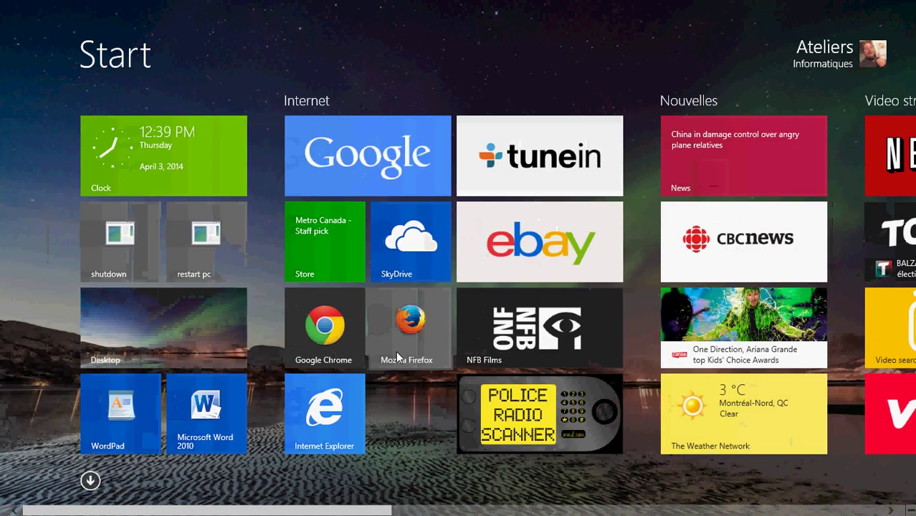